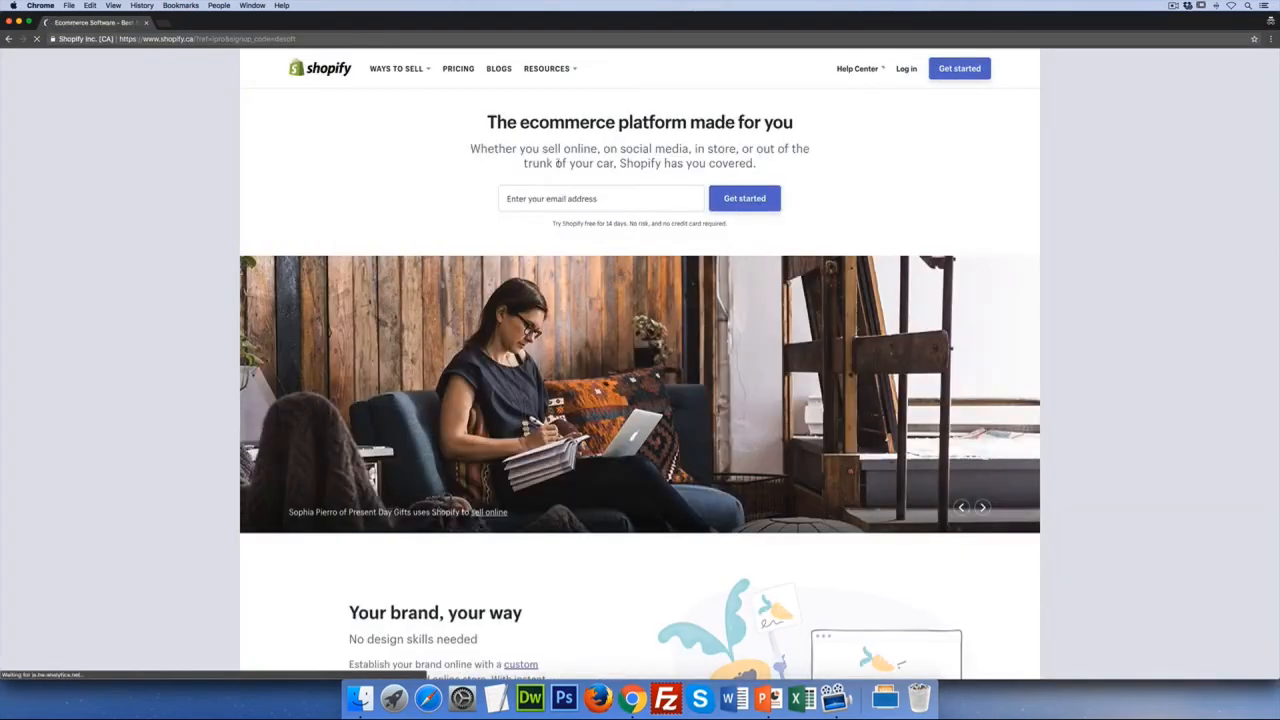
# Sign up for the free trial with the owner's email and password, naming the store 'mamaware'
pyautogui.click(546, 201)
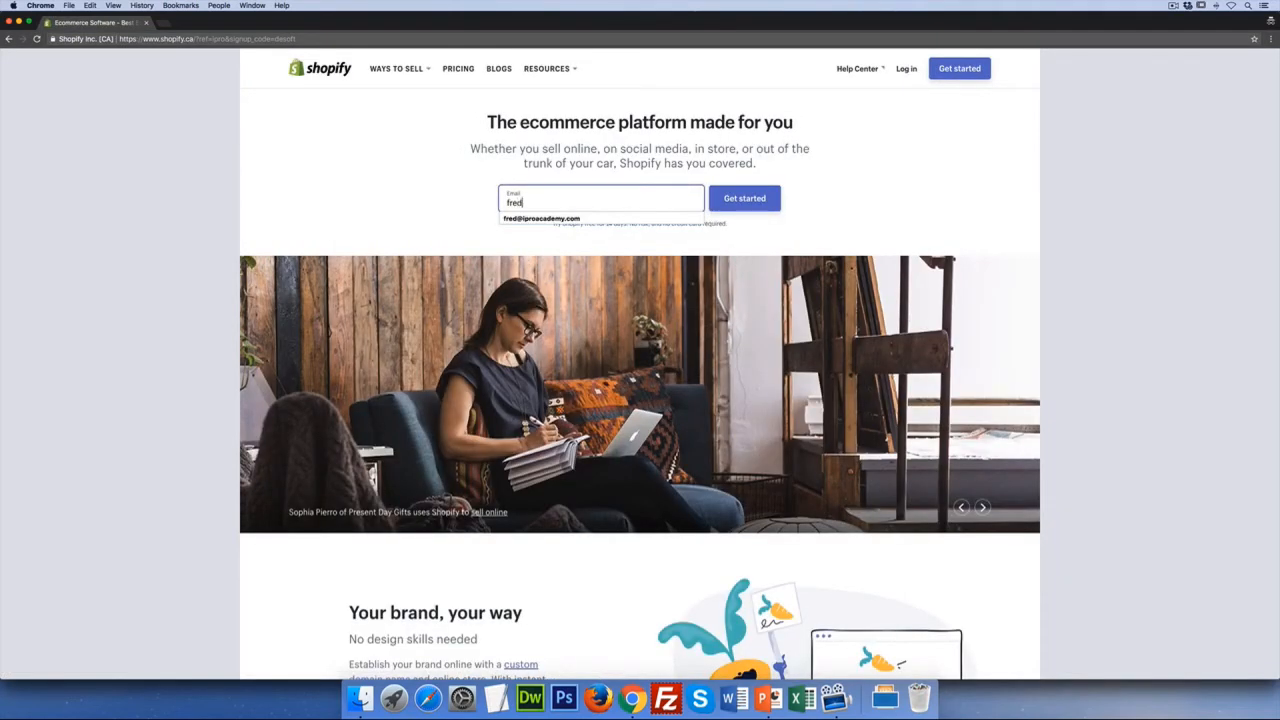
pyautogui.click(720, 200)
pyautogui.click(649, 216)
pyautogui.write('********')
pyautogui.press('Tab')
pyautogui.write('mamaware')
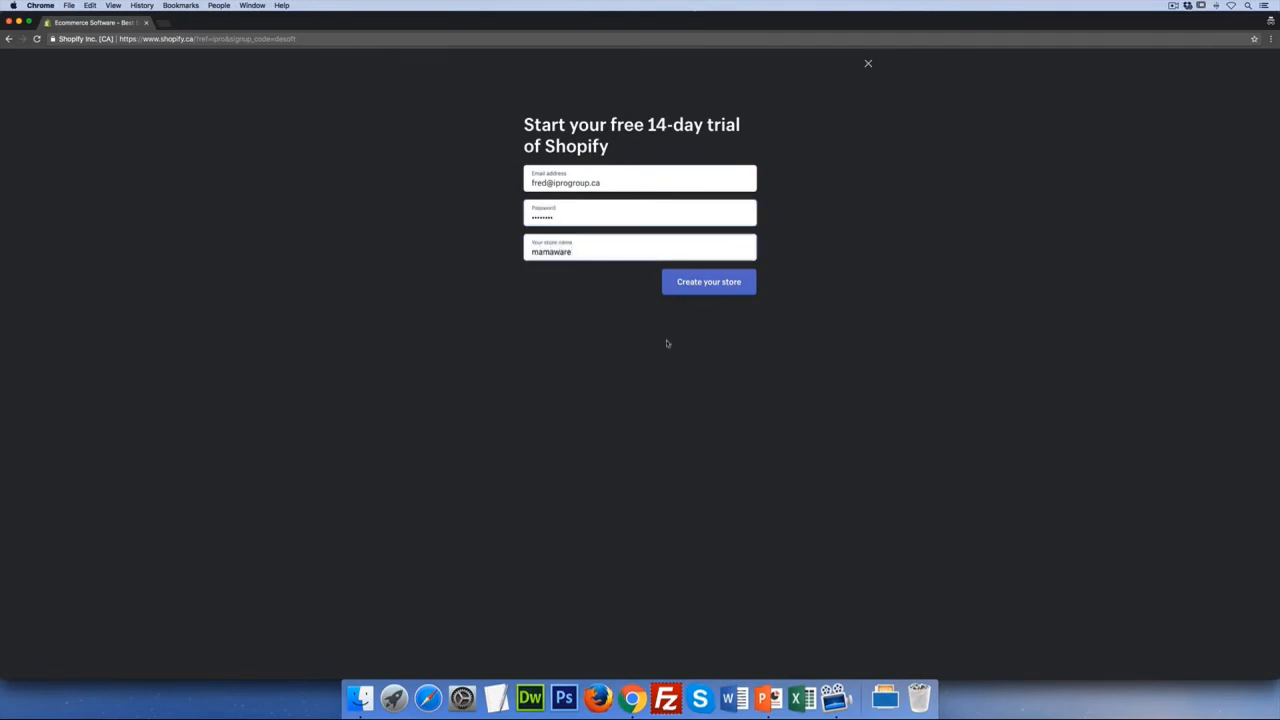
pyautogui.click(710, 288)
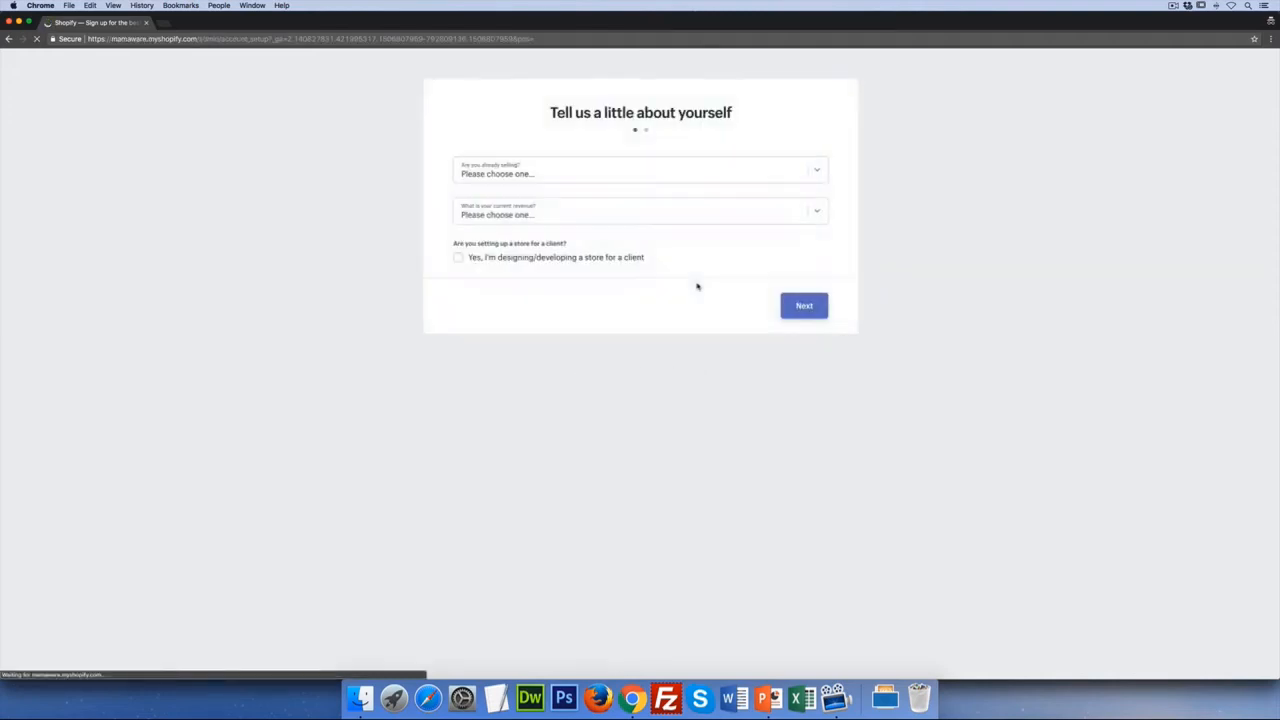
# Answer the setup questions: not selling products yet, with $0 revenue (just getting started)
pyautogui.click(538, 177)
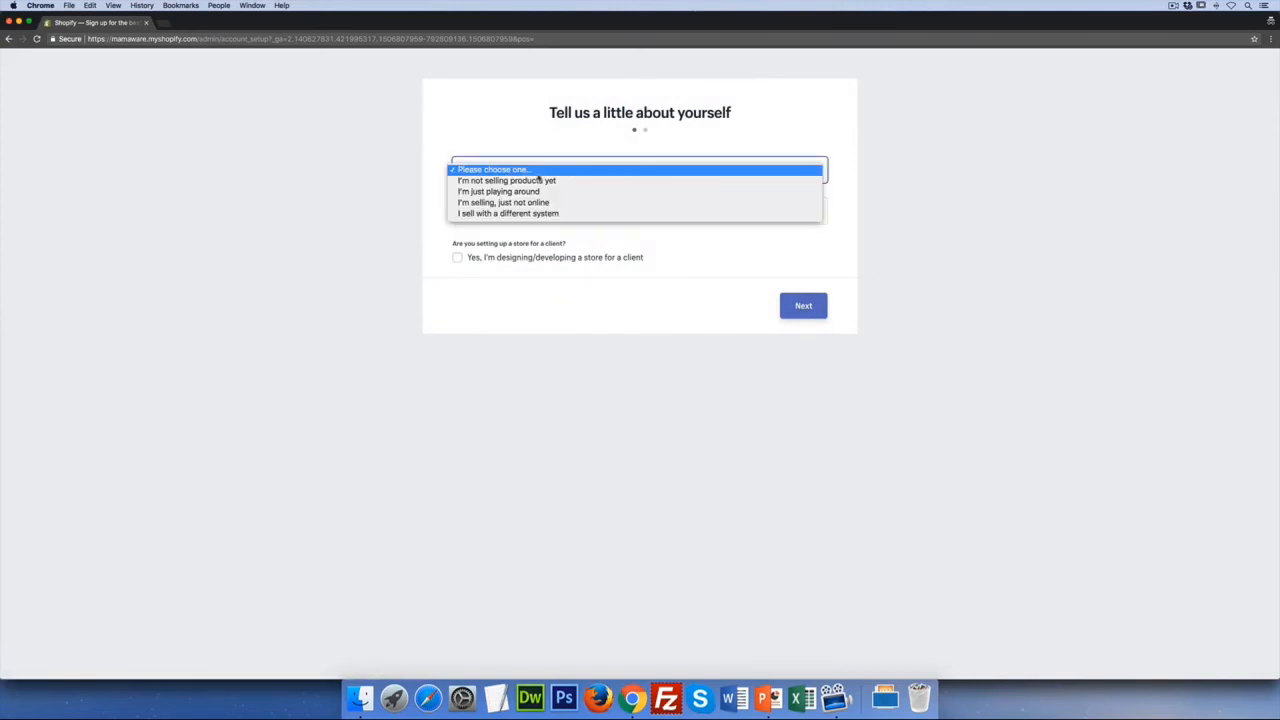
pyautogui.click(560, 214)
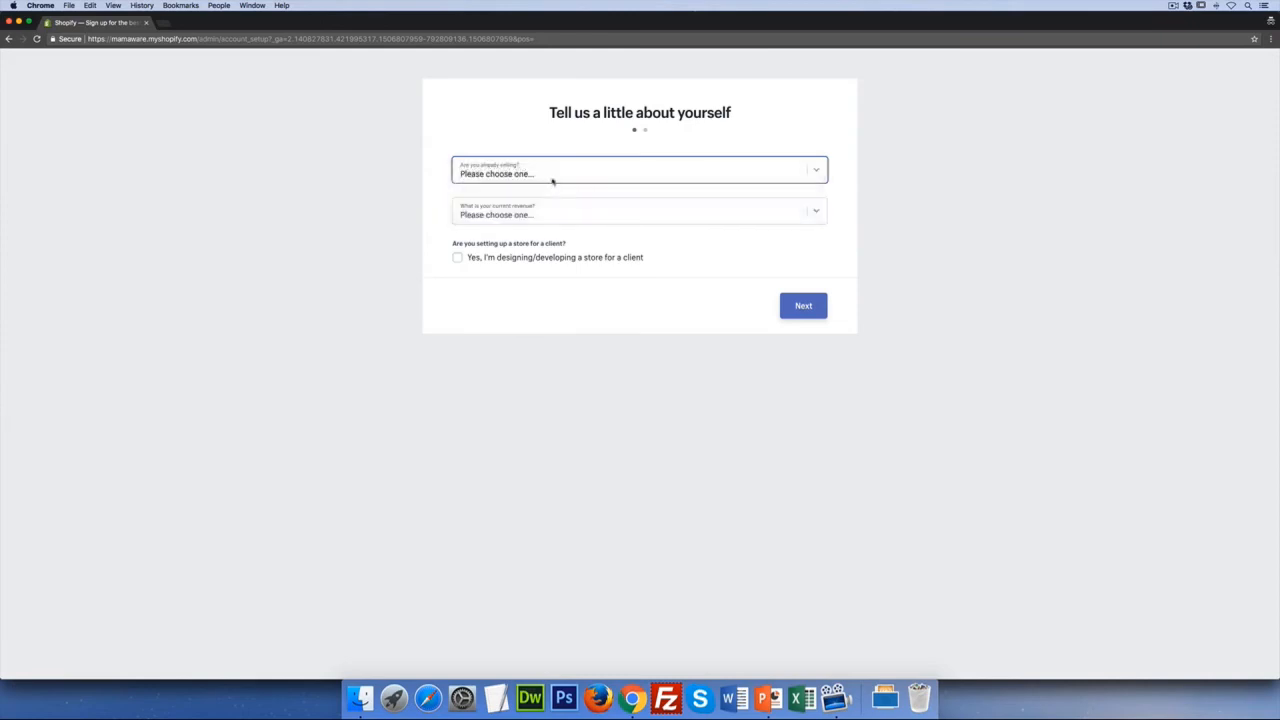
pyautogui.click(550, 178)
pyautogui.click(550, 136)
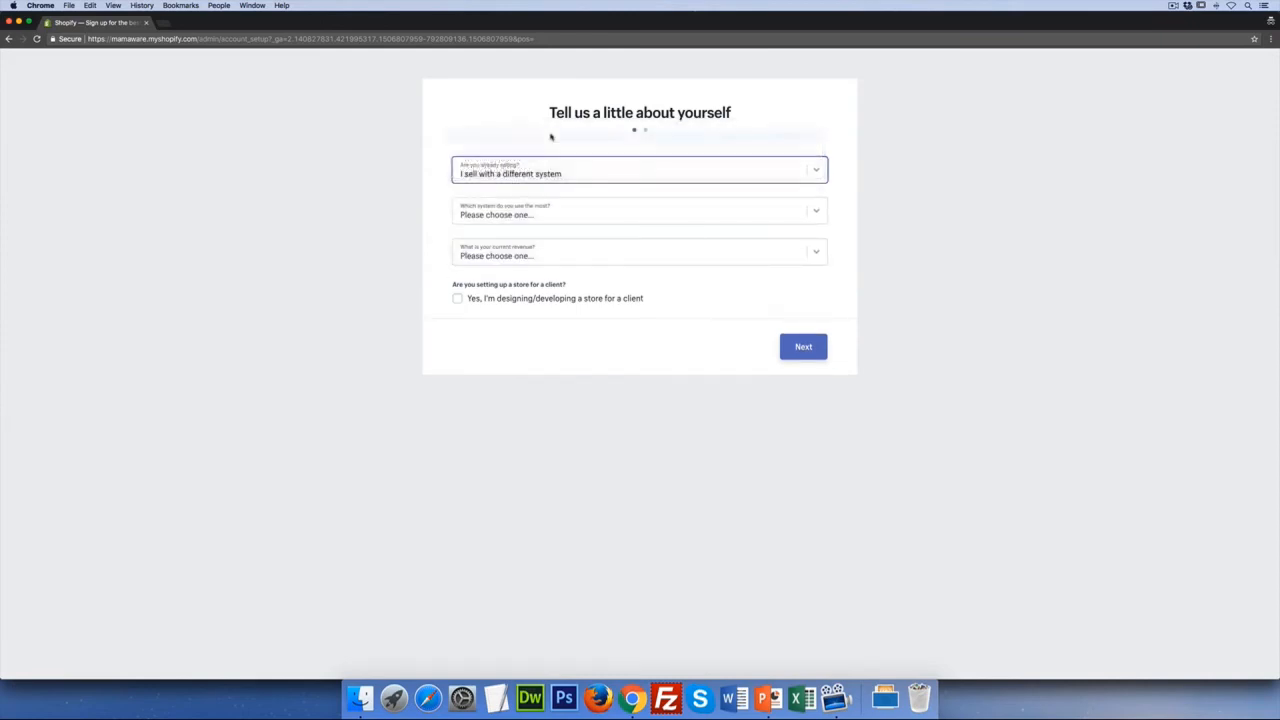
pyautogui.click(567, 207)
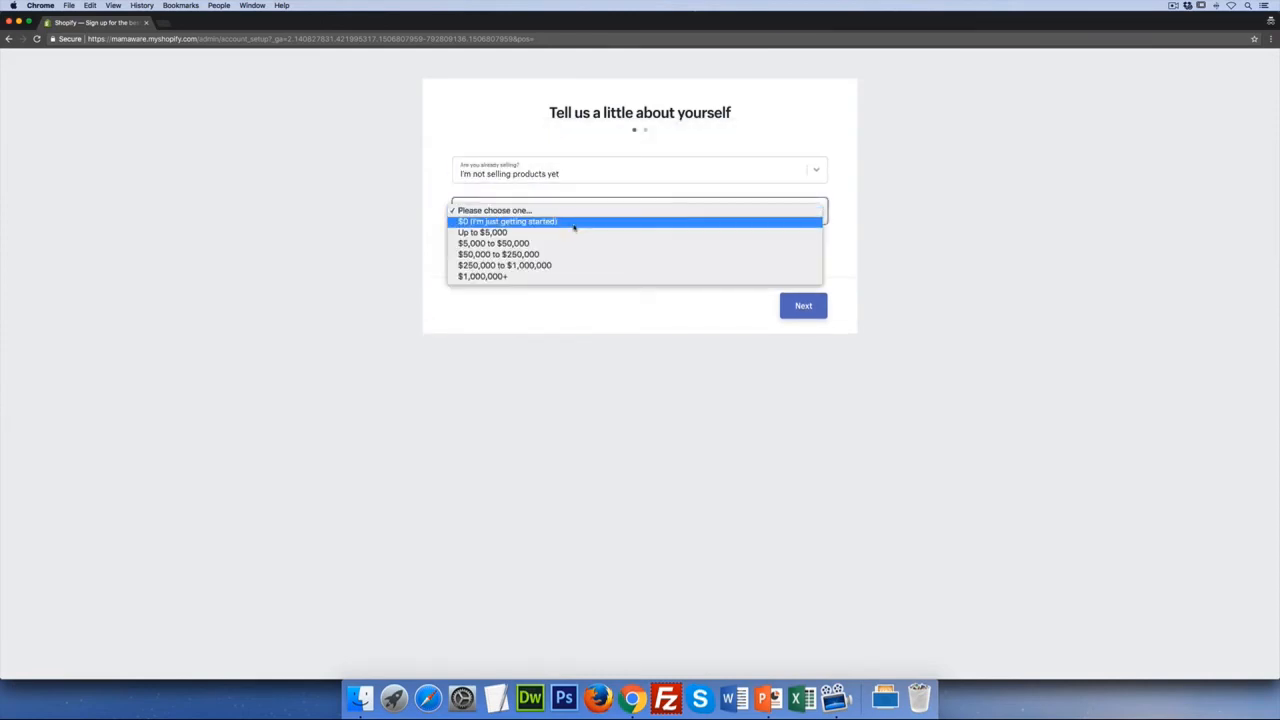
pyautogui.click(574, 224)
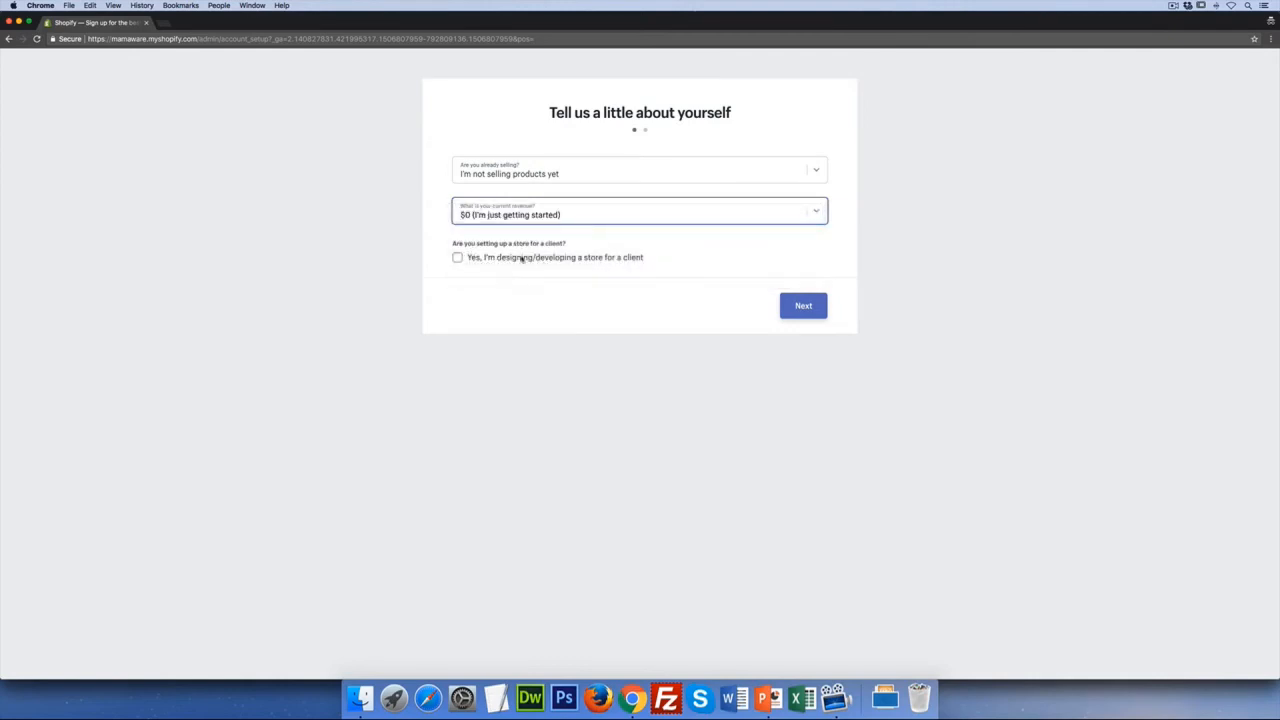
pyautogui.click(803, 306)
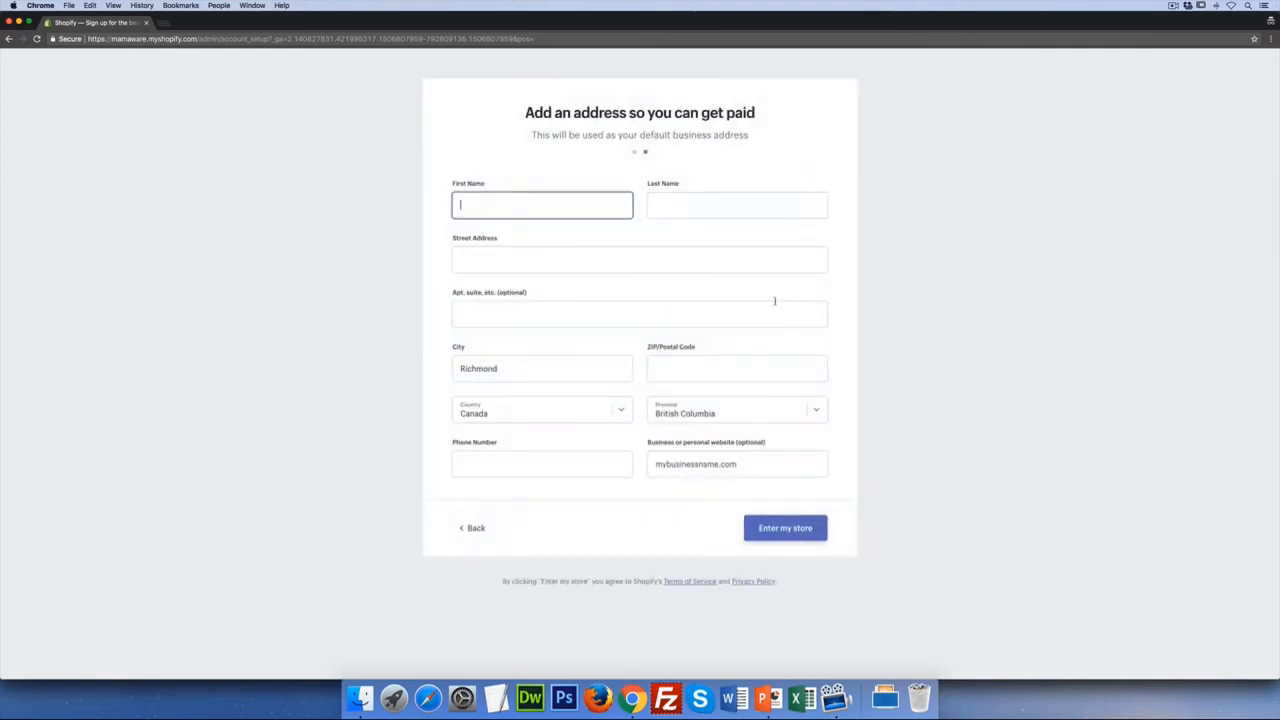
# Fill in the owner's first and last name, street address and suggested postal code
pyautogui.press('Tab')
pyautogui.press('Tab')
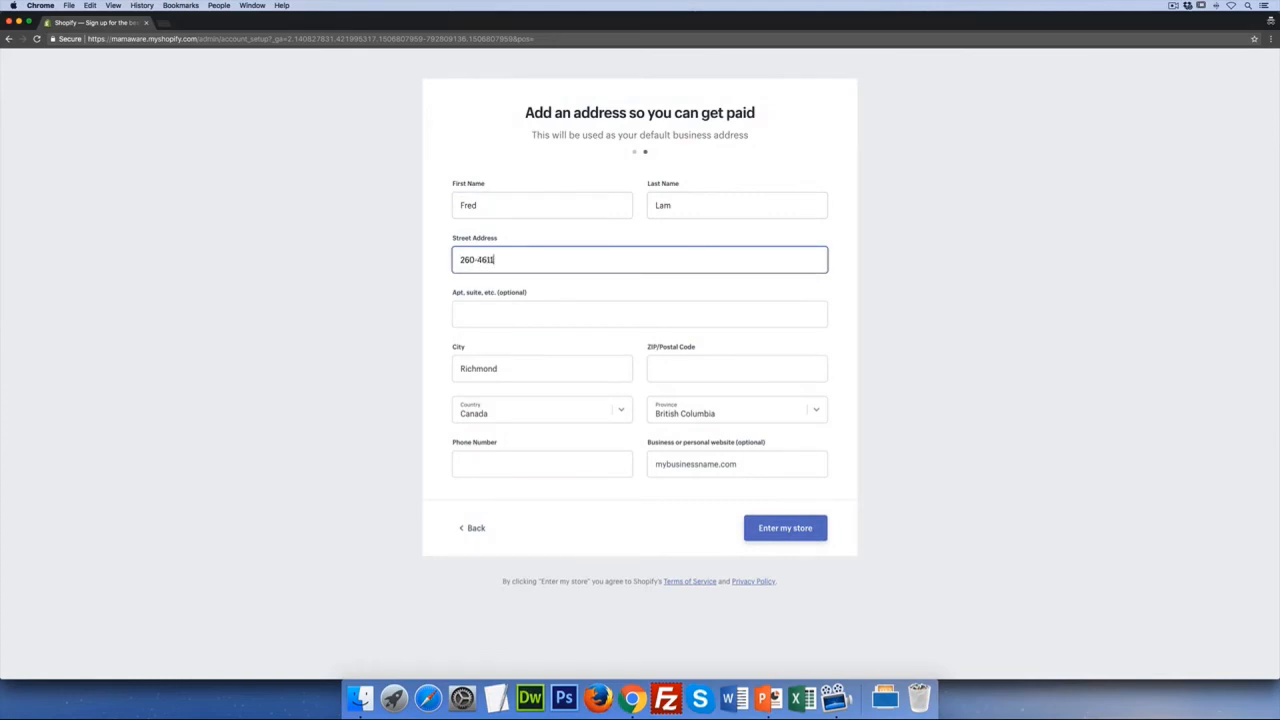
pyautogui.press('Tab')
pyautogui.press('Tab')
# Add the suggested phone number and website 'mamaware.com', then enter the store
pyautogui.press('Tab')
pyautogui.write('V6V')
pyautogui.press('Down')
pyautogui.press('Return')
pyautogui.press('Tab')
pyautogui.press('Tab')
pyautogui.press('Tab')
pyautogui.write('889')
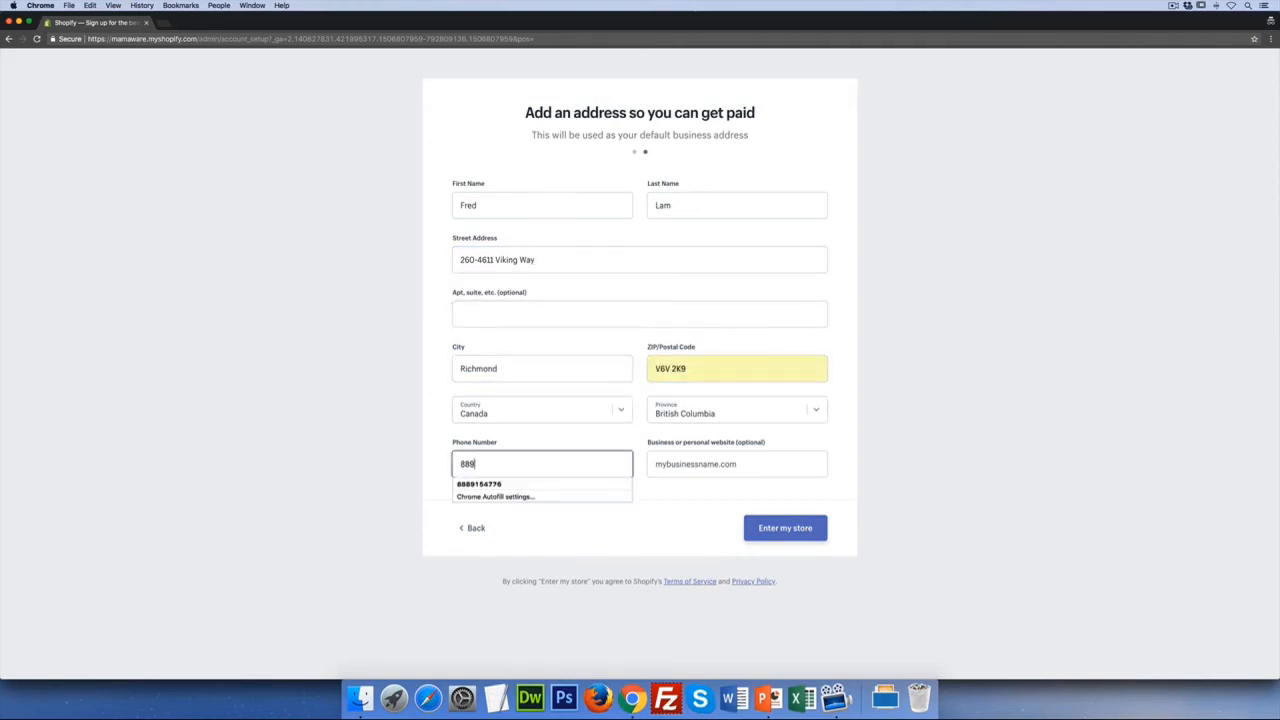
pyautogui.press('Down')
pyautogui.press('Return')
pyautogui.press('Tab')
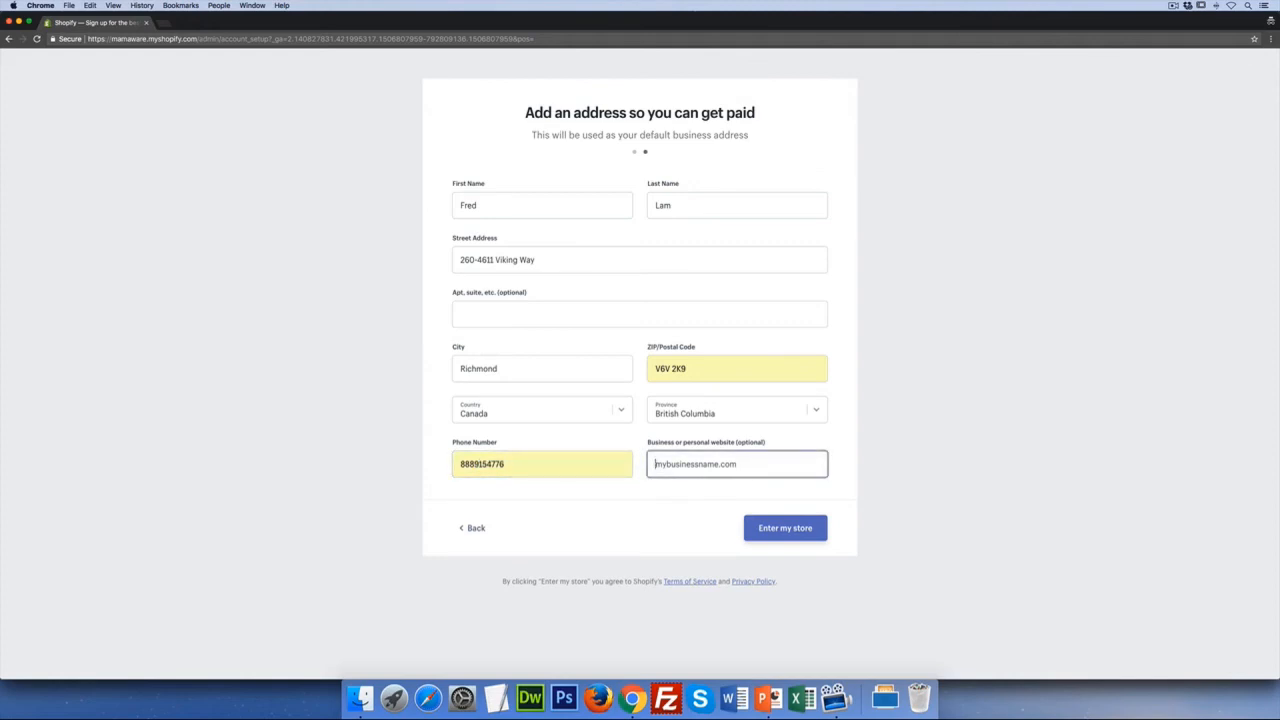
pyautogui.write('mamaware.com')
pyautogui.click(806, 527)
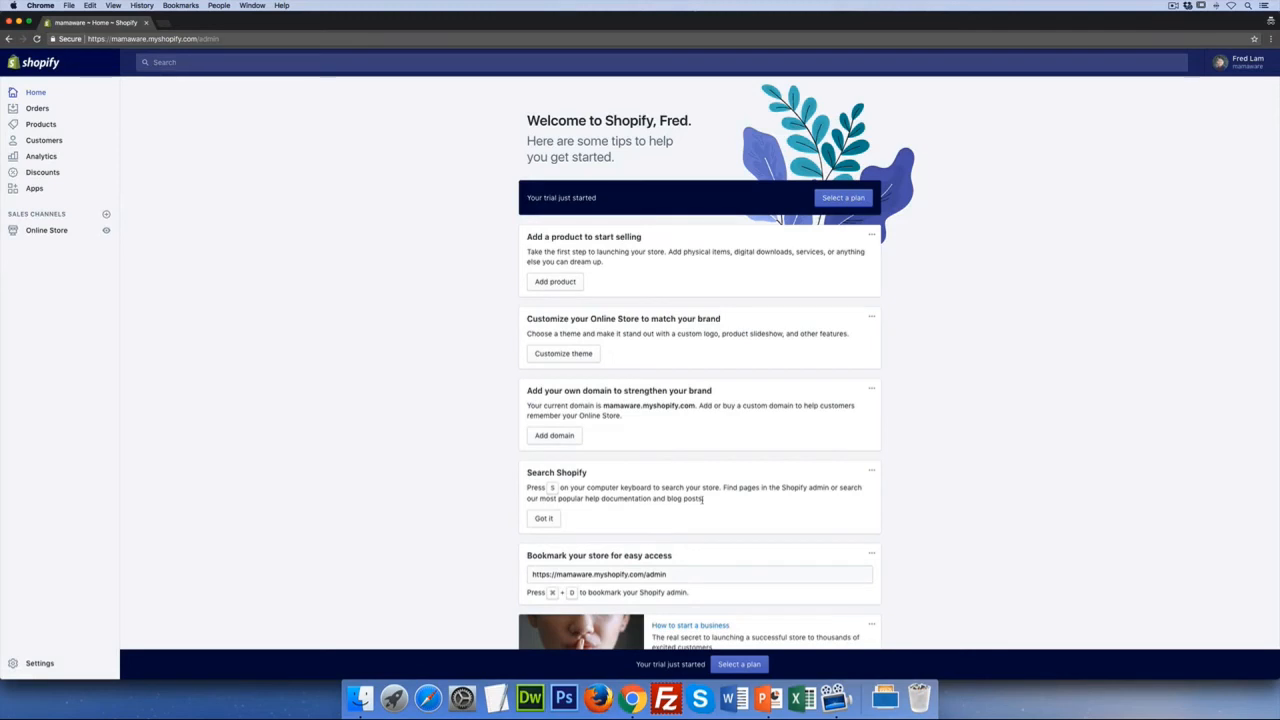
# Choose the Basic Shopify plan at $29/month from the store's plan options
pyautogui.click(849, 199)
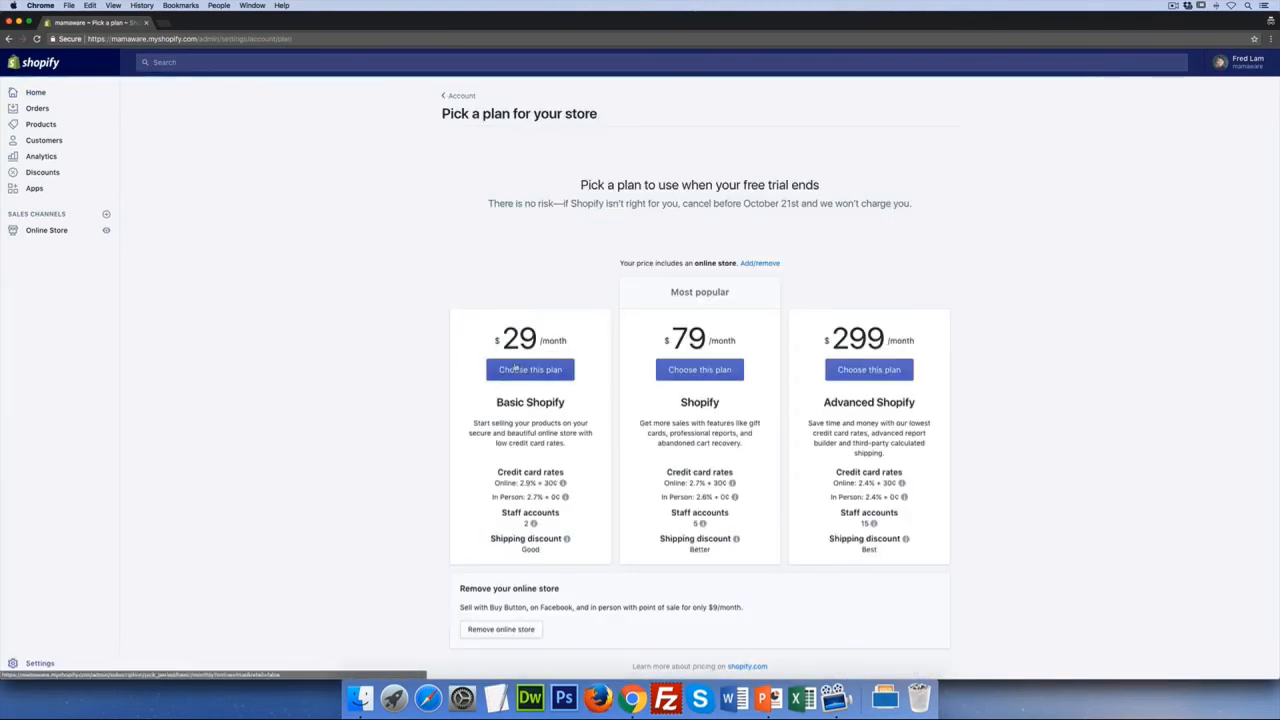
pyautogui.click(516, 369)
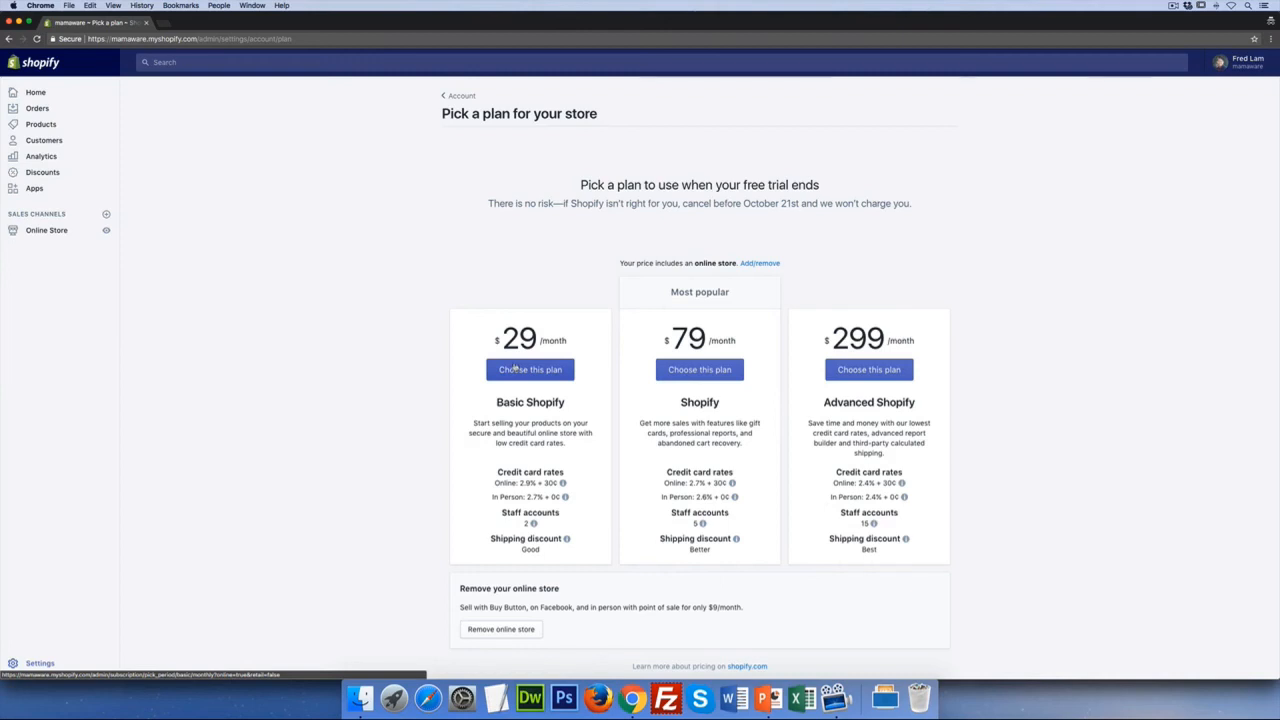
pyautogui.click(527, 370)
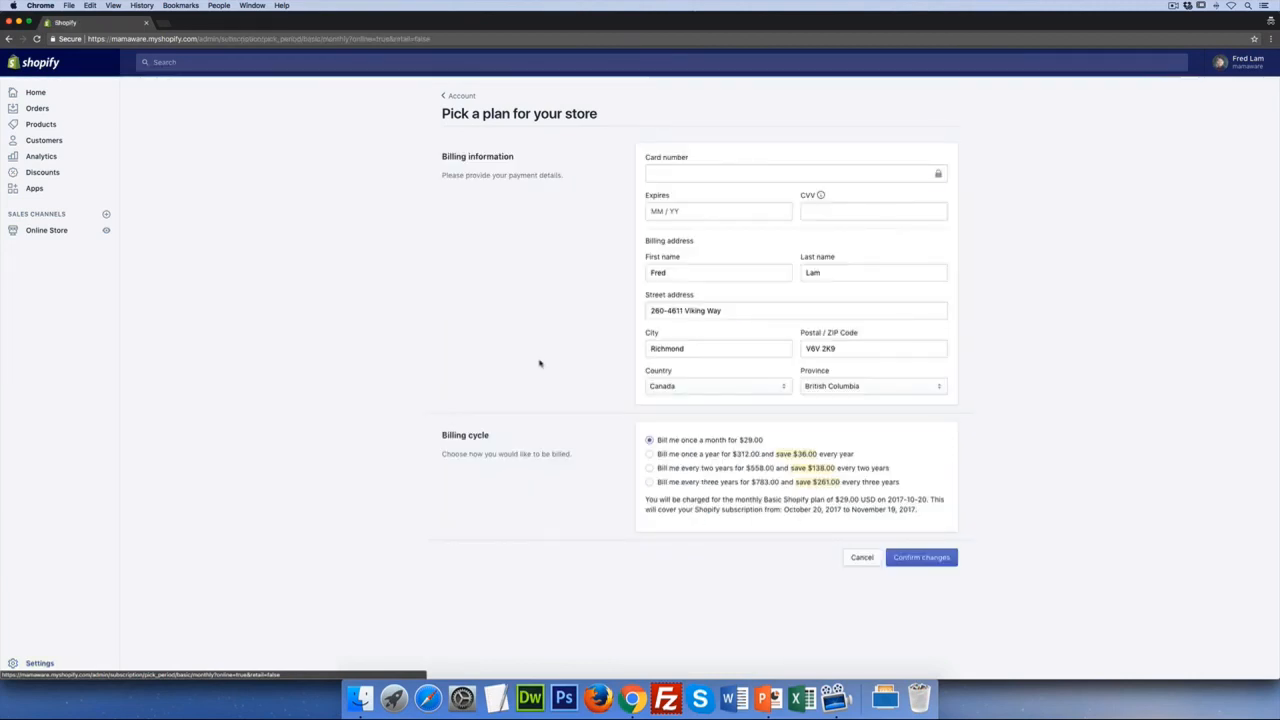
# Start entering the payment card number for the Basic plan billing
pyautogui.click(729, 173)
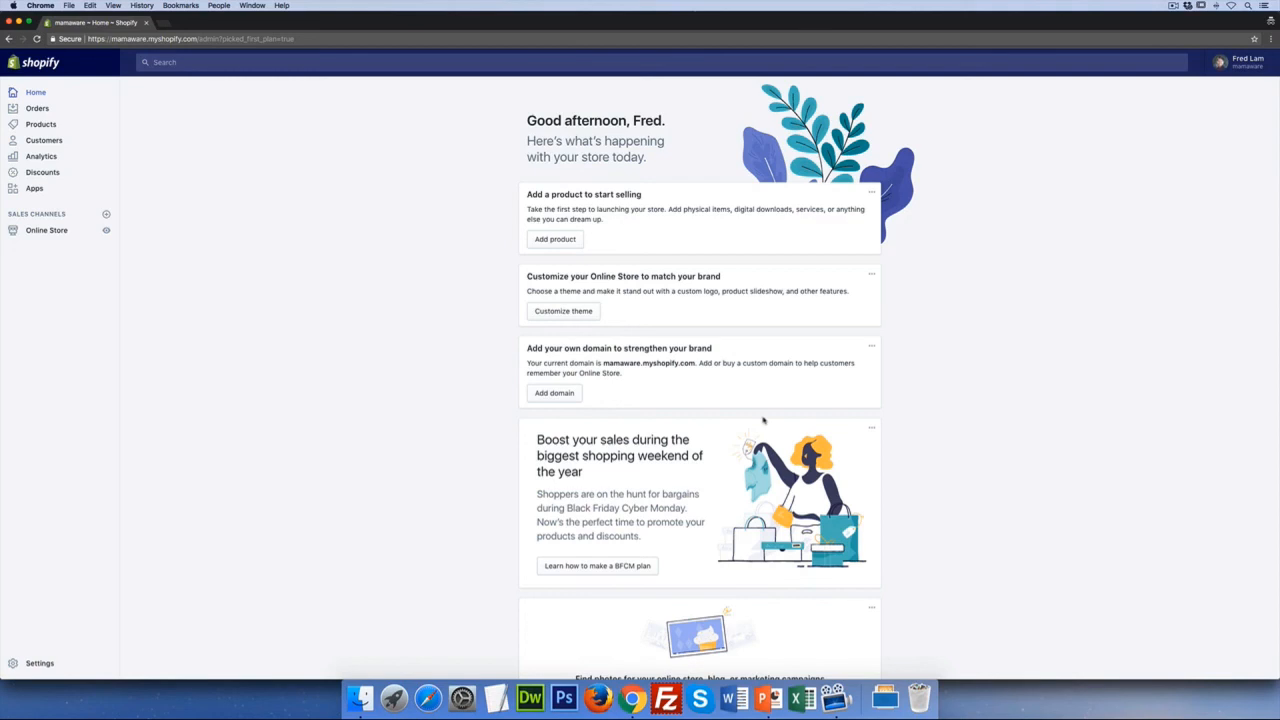
# In a private window, go to new.zerouplab.com and log in with the owner's email and password
pyautogui.press('super+shift+n')
pyautogui.write('new.z')
pyautogui.press('Return')
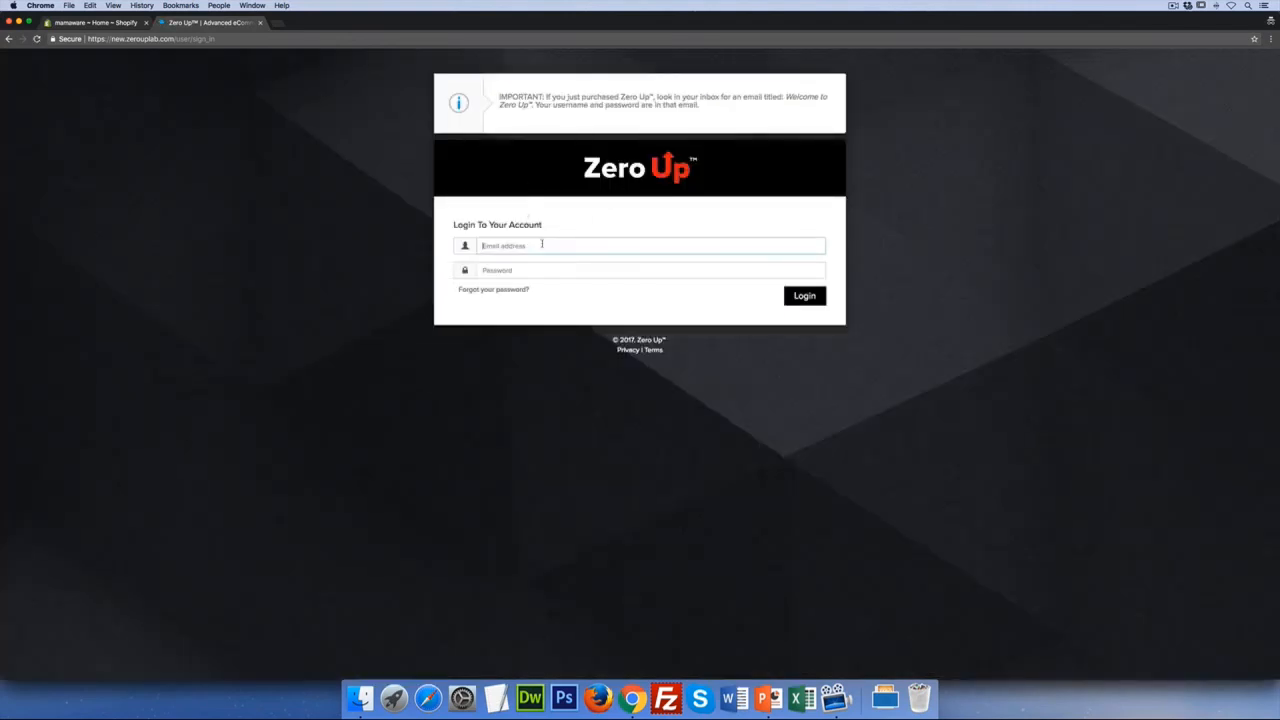
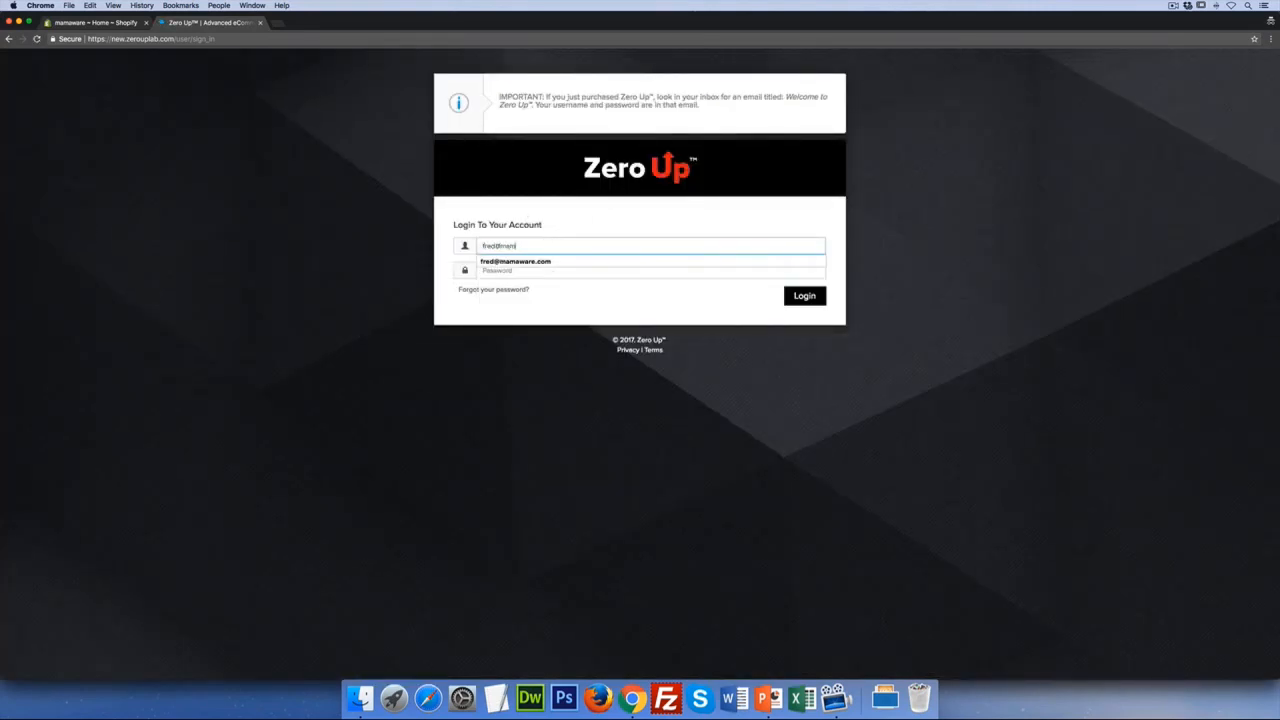
pyautogui.press('Down')
pyautogui.press('Tab')
pyautogui.write('••••••')
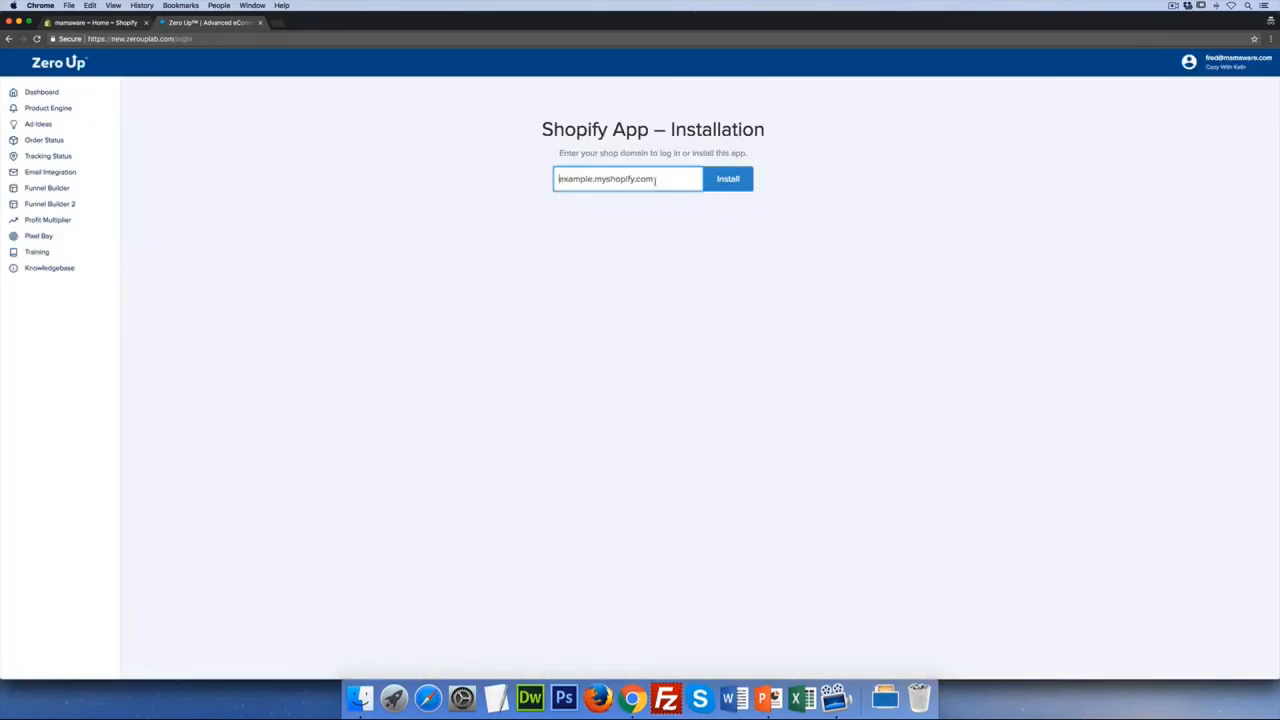
# Paste the mamaware.myshopify.com domain into Zero Up and approve installing the unlisted ZeroUpNew app
pyautogui.click(94, 23)
pyautogui.moveTo(197, 38); pyautogui.dragTo(111, 38)
pyautogui.press('super+c')
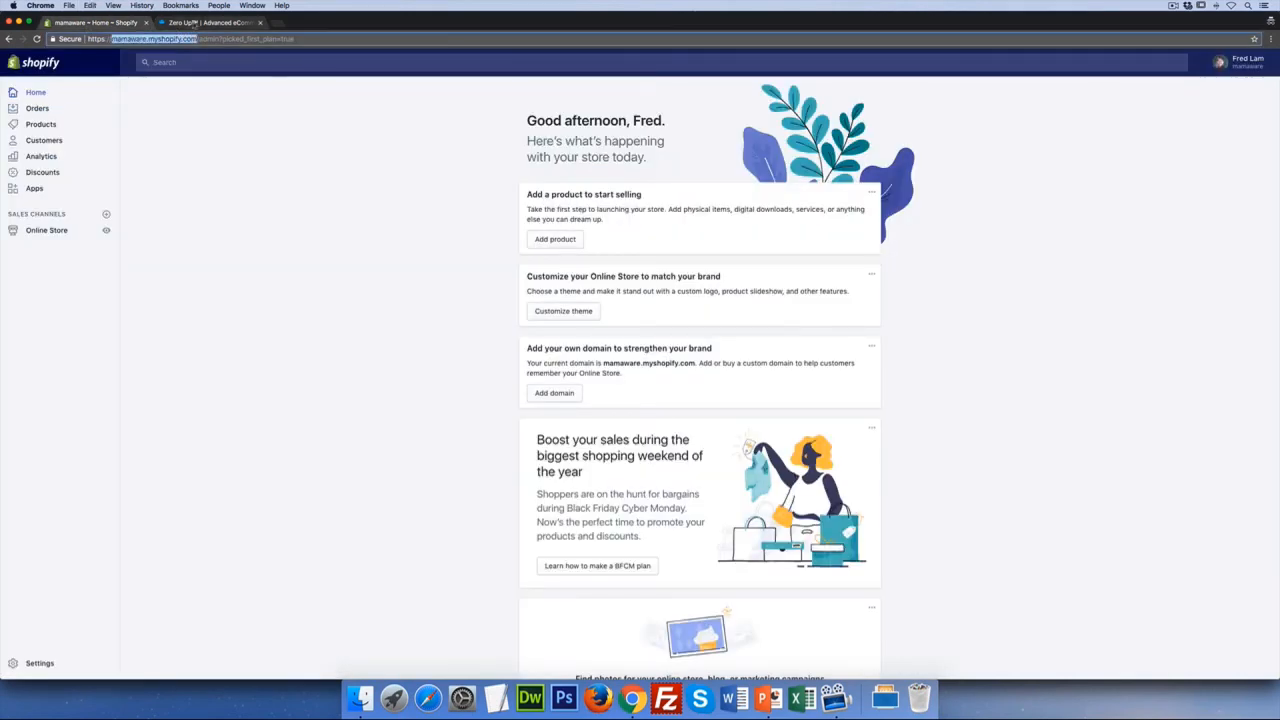
pyautogui.click(220, 23)
pyautogui.click(645, 175)
pyautogui.press('super+v')
pyautogui.click(733, 188)
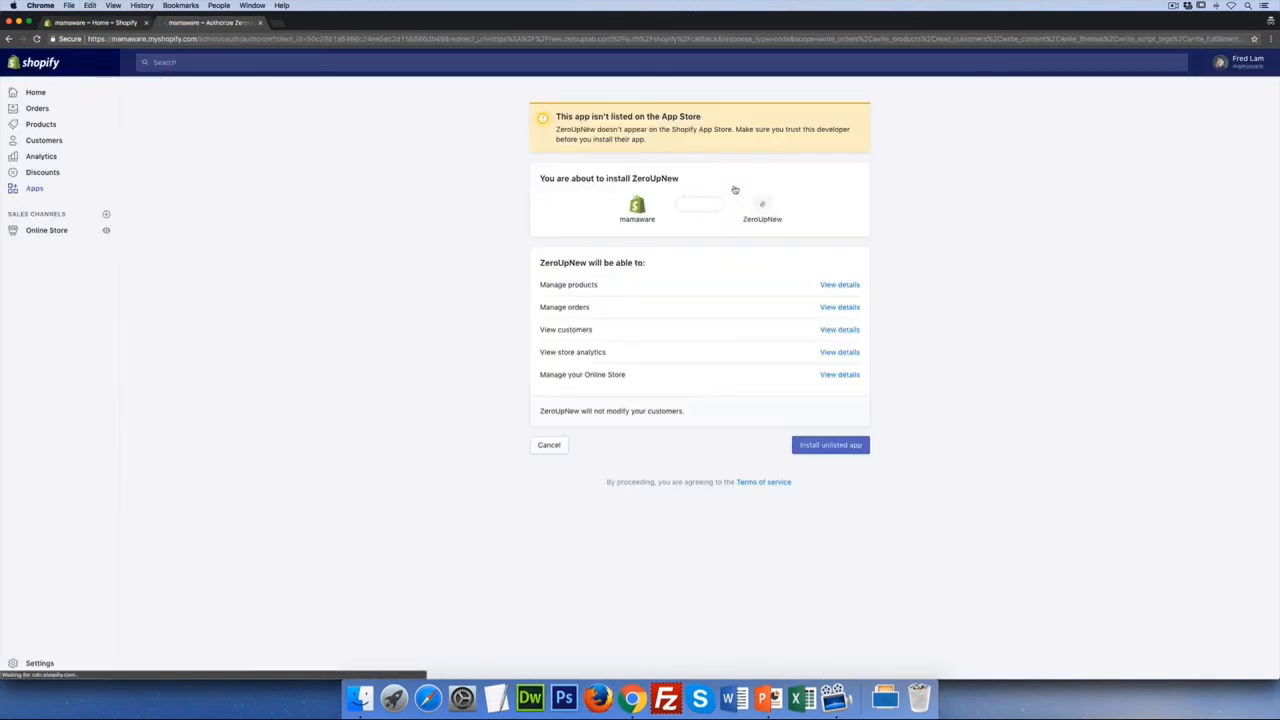
pyautogui.click(815, 455)
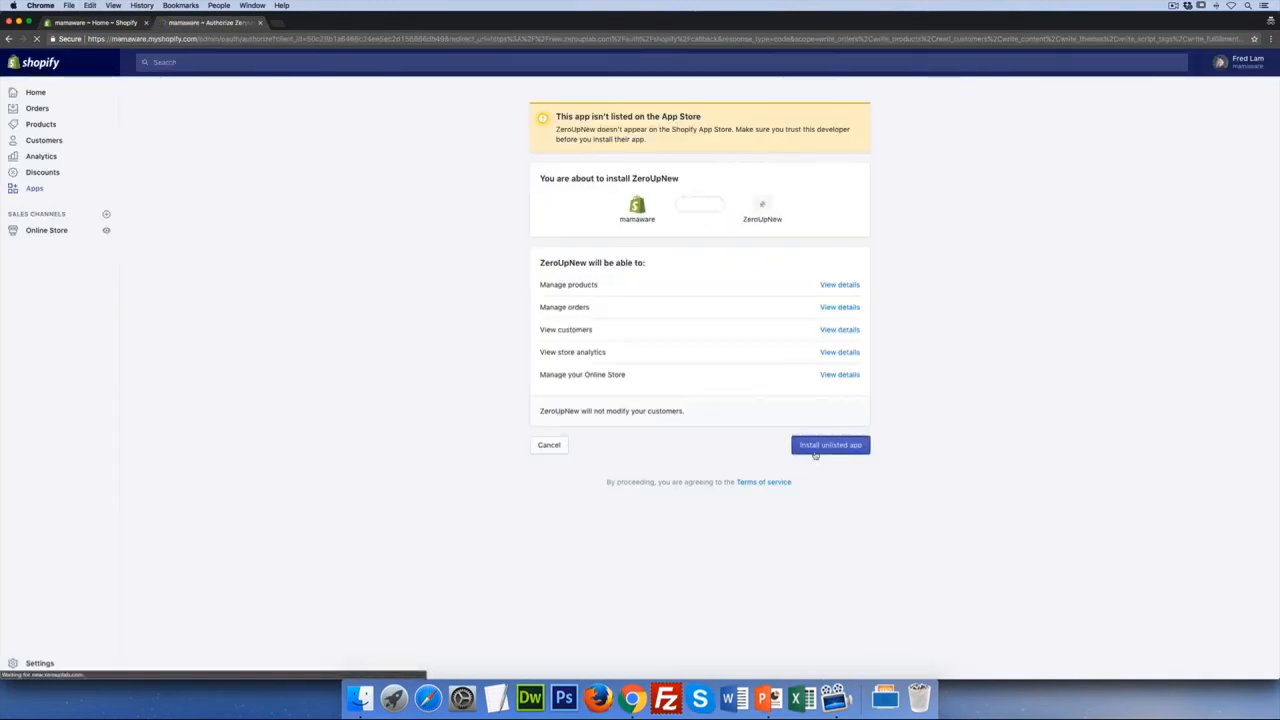